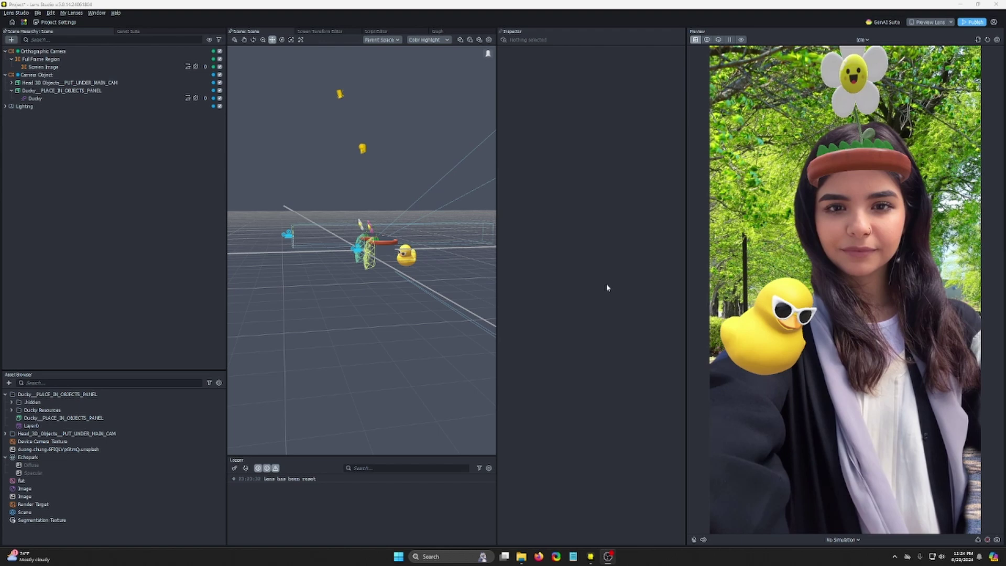
Inspect the Camera Object, Ducky, Orthographic Camera and Screen Image objects in the Scene Hierarchy
{"action": "left_click", "coordinate": [198, 270]}
{"action": "left_click", "coordinate": [63, 75]}
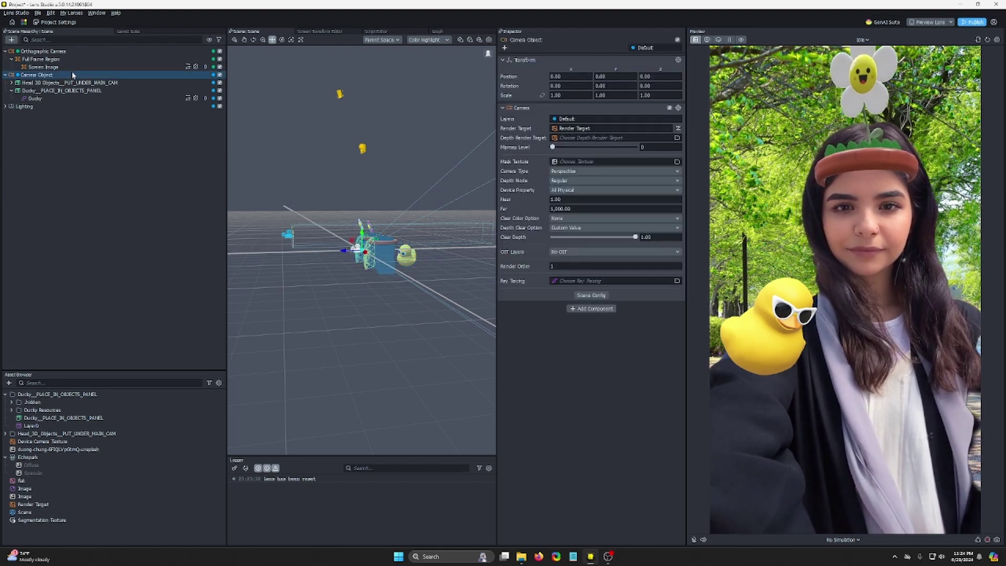
{"action": "left_click", "coordinate": [173, 91]}
{"action": "left_click", "coordinate": [105, 204]}
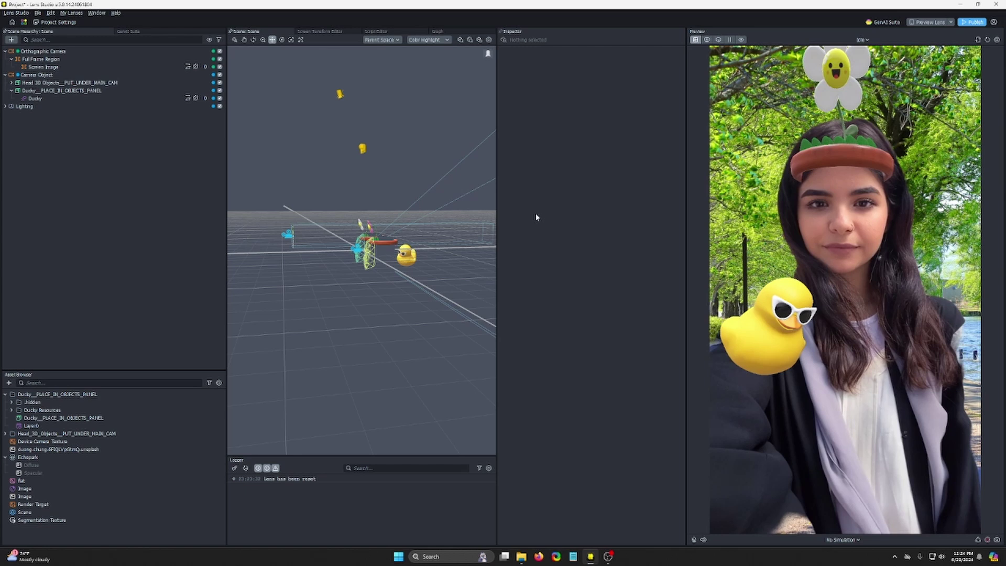
{"action": "left_click", "coordinate": [141, 51]}
{"action": "left_click", "coordinate": [158, 67]}
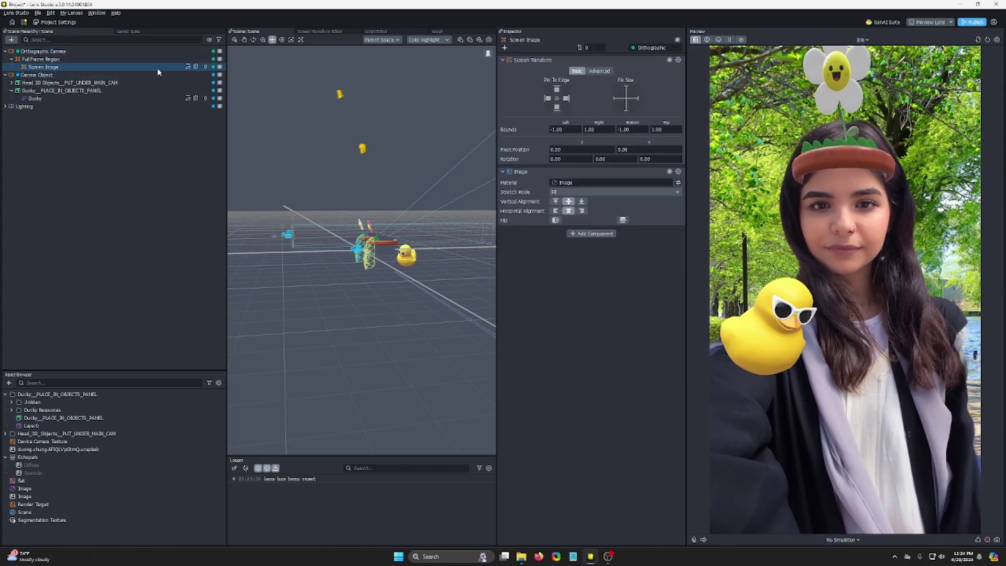
{"action": "left_click", "coordinate": [132, 90]}
{"action": "left_click", "coordinate": [140, 134]}
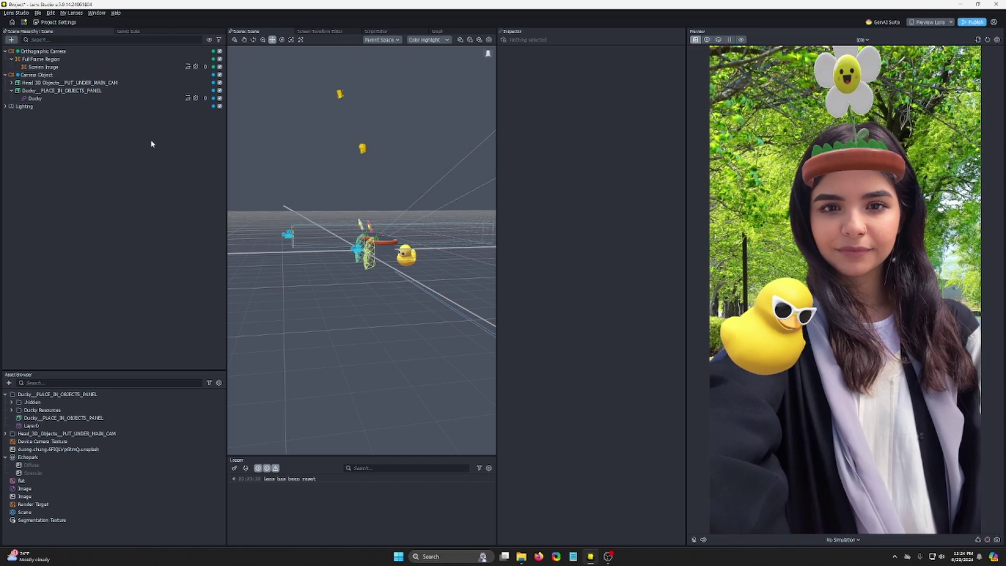
Import the '90s newspaper cartoon sketch' Immersive ML effect from GenAI Suite and inspect the new object
{"action": "left_click", "coordinate": [886, 23]}
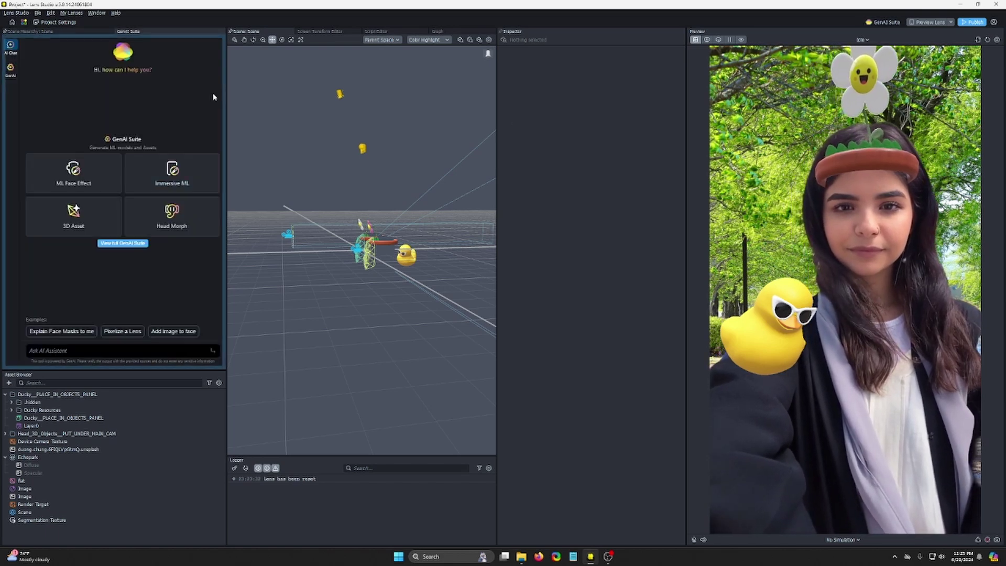
{"action": "left_click", "coordinate": [193, 169]}
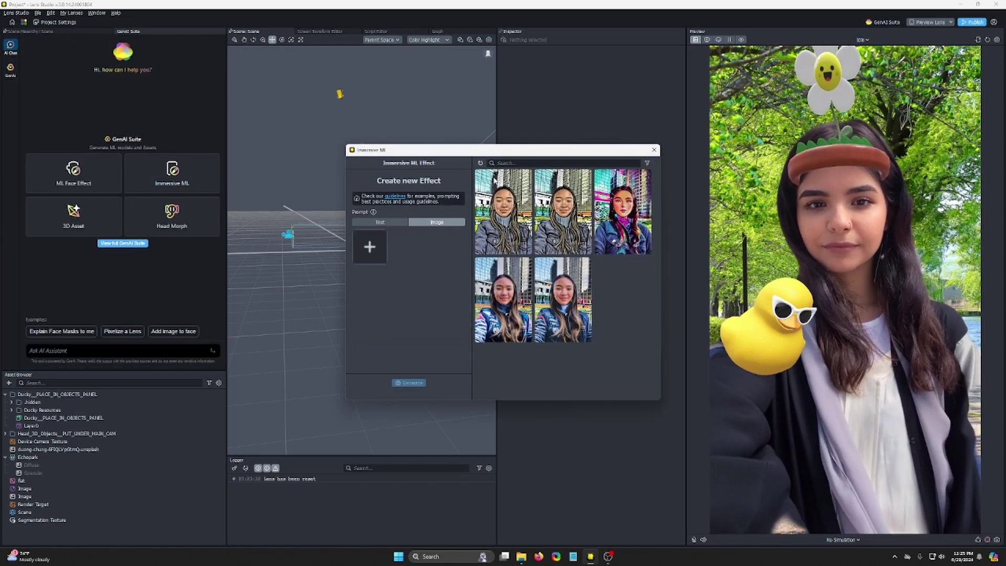
{"action": "left_click", "coordinate": [501, 209]}
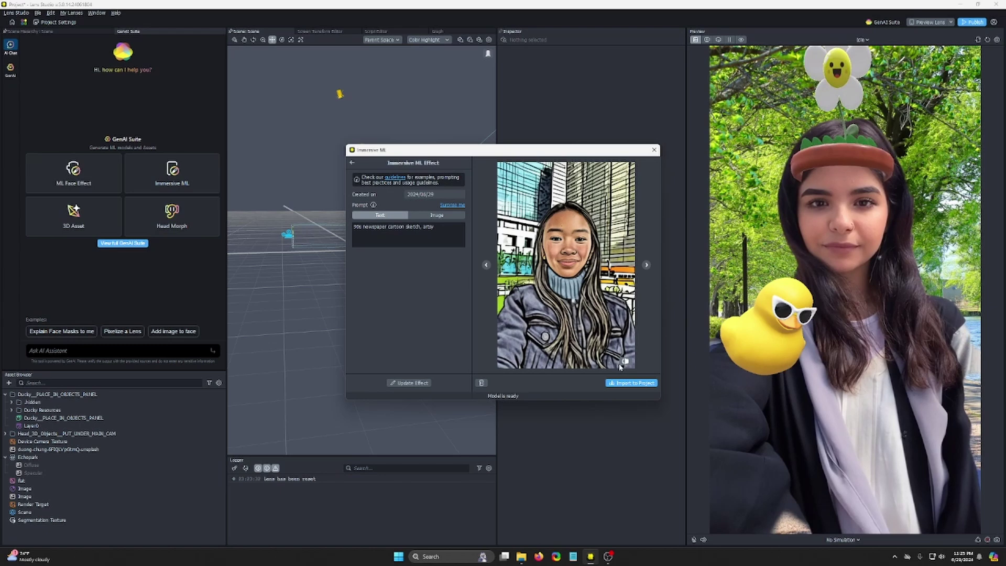
{"action": "left_click", "coordinate": [625, 388]}
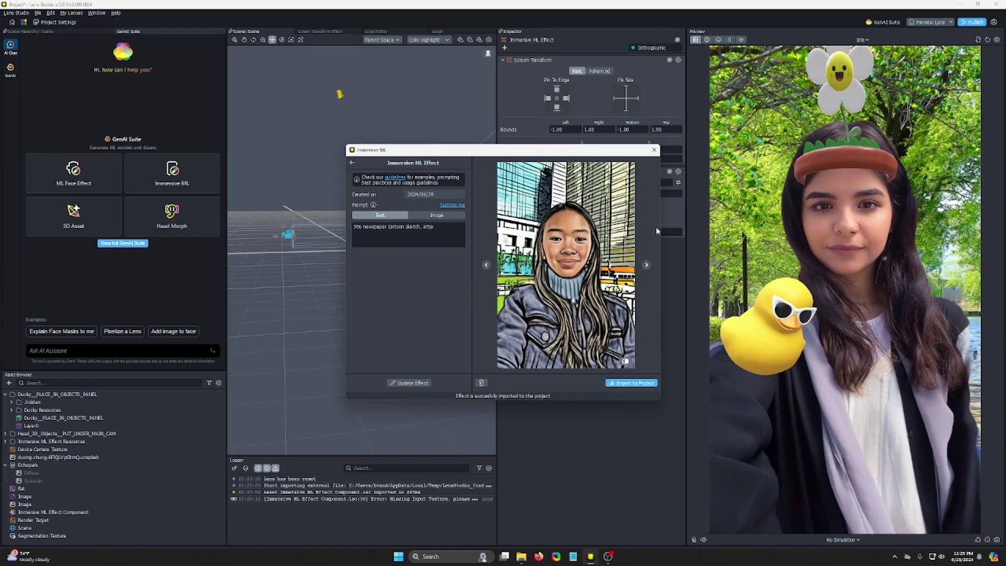
{"action": "left_click", "coordinate": [654, 150]}
{"action": "left_click", "coordinate": [86, 33]}
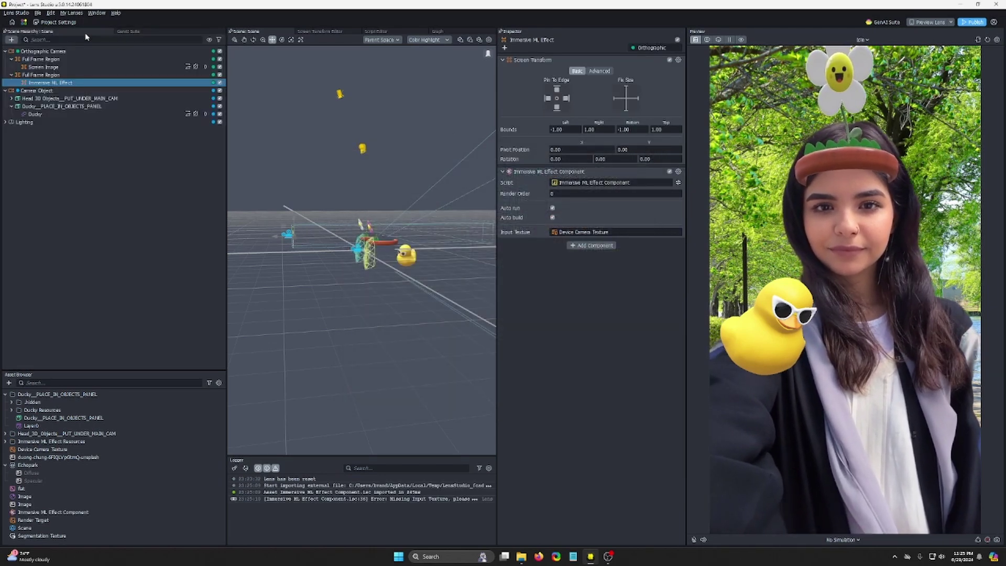
{"action": "left_click", "coordinate": [102, 82]}
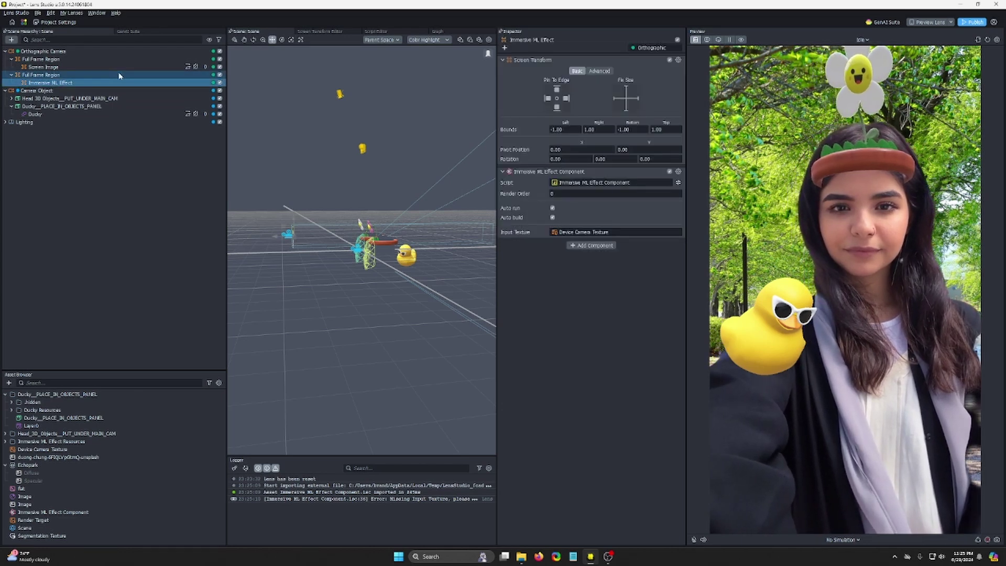
{"action": "left_click", "coordinate": [52, 182]}
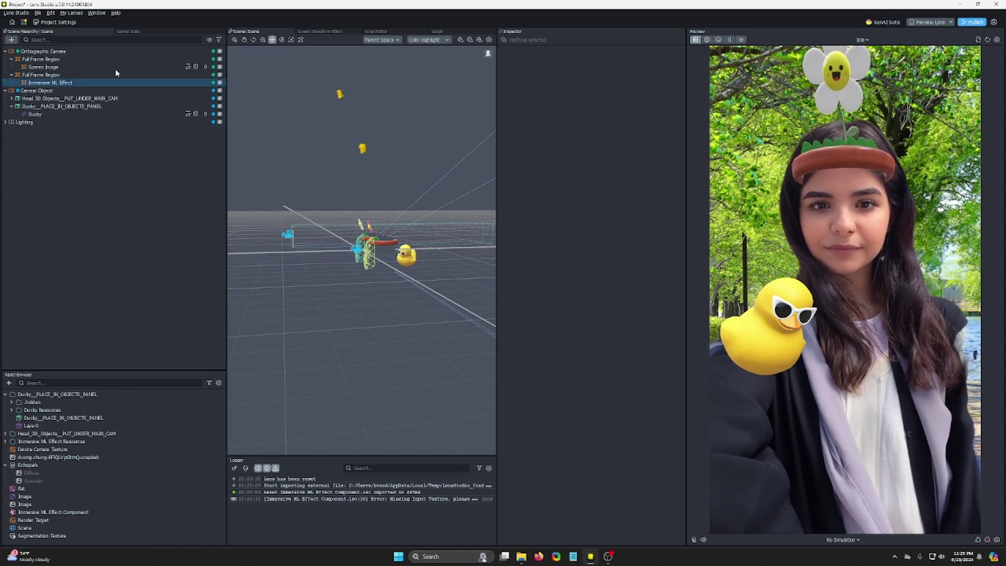
Add an Orthographic Camera via the 'cam' search and name it Top Ortho
{"action": "left_click", "coordinate": [115, 52]}
{"action": "left_click", "coordinate": [101, 75]}
{"action": "left_click", "coordinate": [92, 216]}
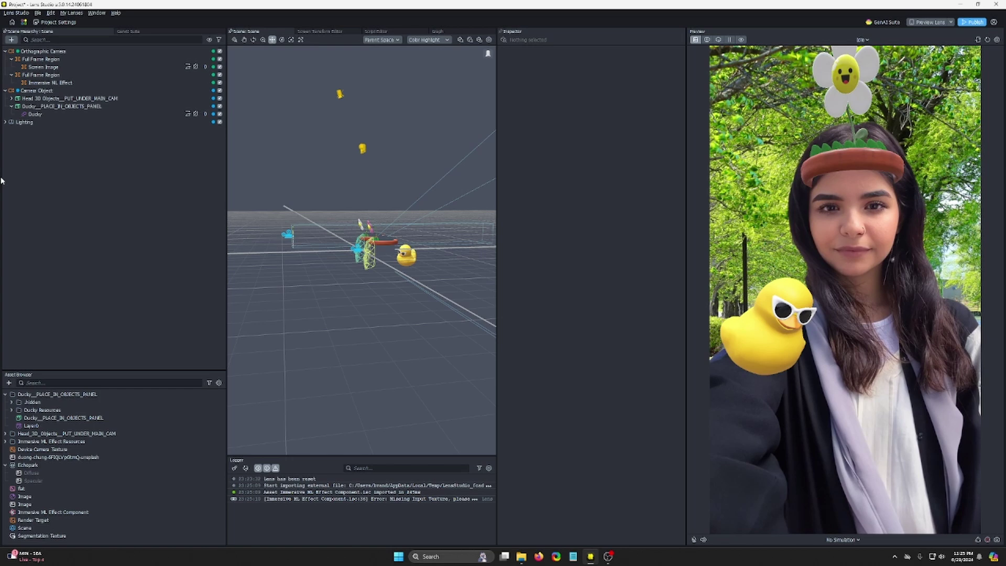
{"action": "left_click", "coordinate": [11, 40]}
{"action": "type", "text": "cam"}
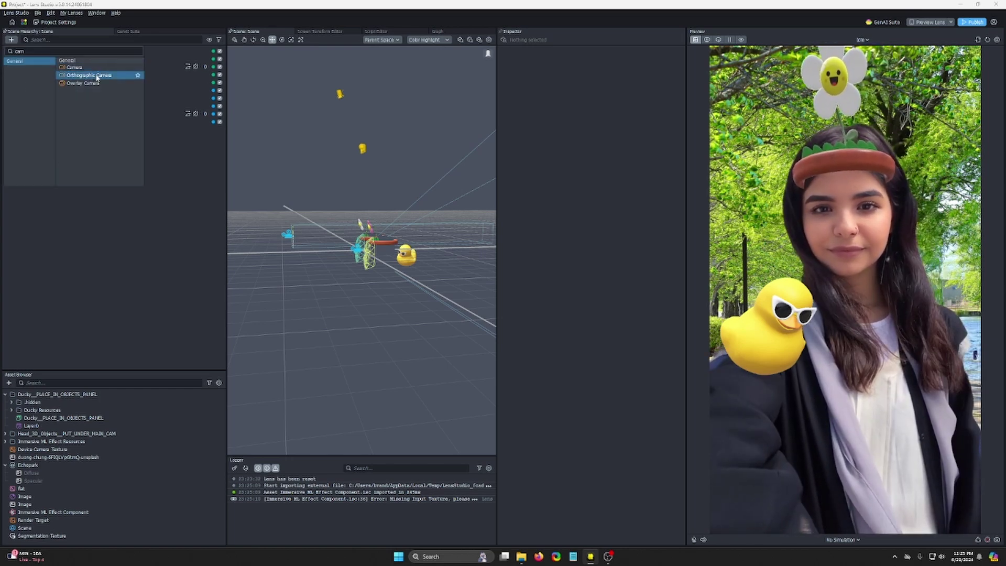
{"action": "left_click", "coordinate": [97, 77]}
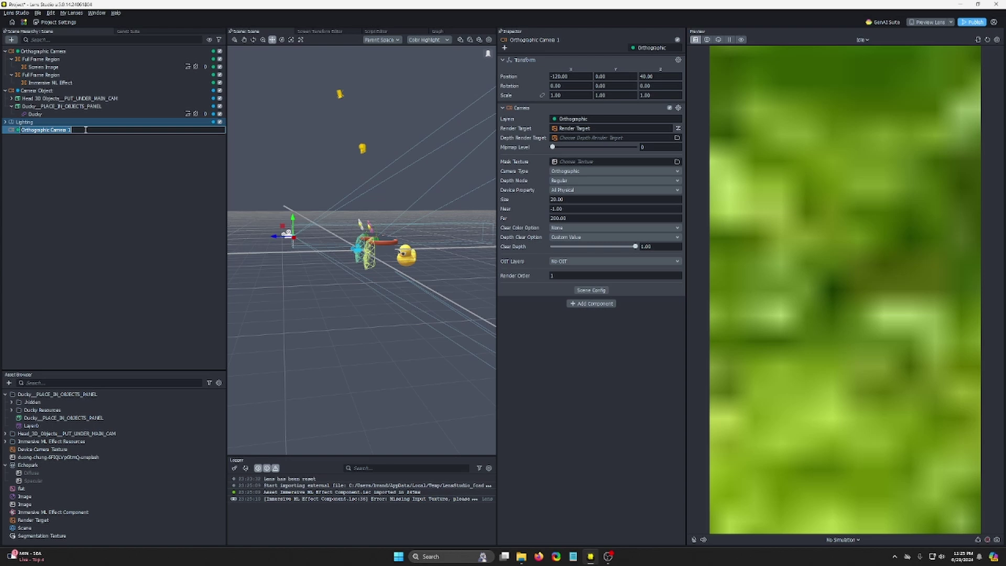
{"action": "type", "text": "Top Ortho"}
{"action": "key", "text": "Return"}
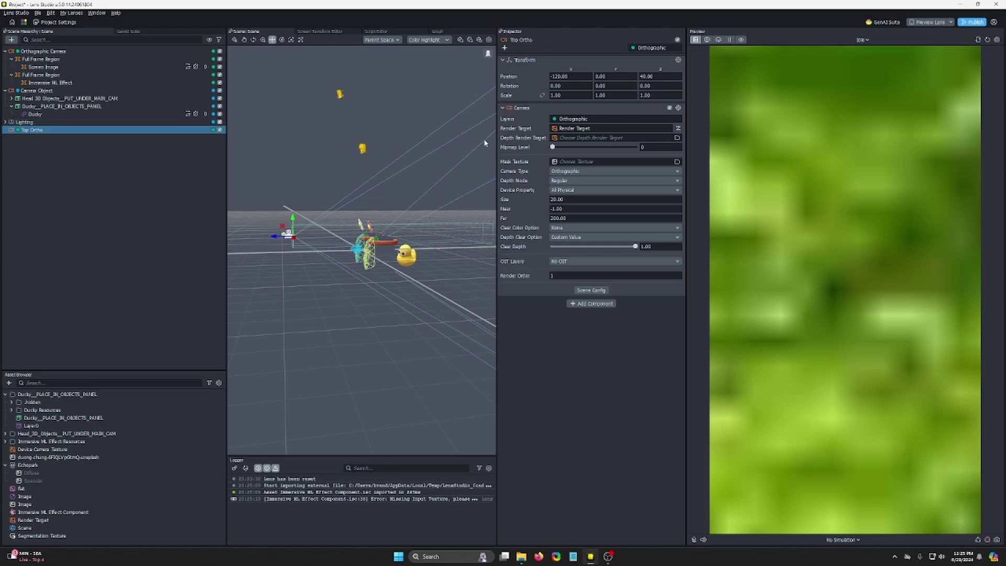
Create a new layer named Top ortho and make Top Ortho render only that layer
{"action": "left_click", "coordinate": [651, 48]}
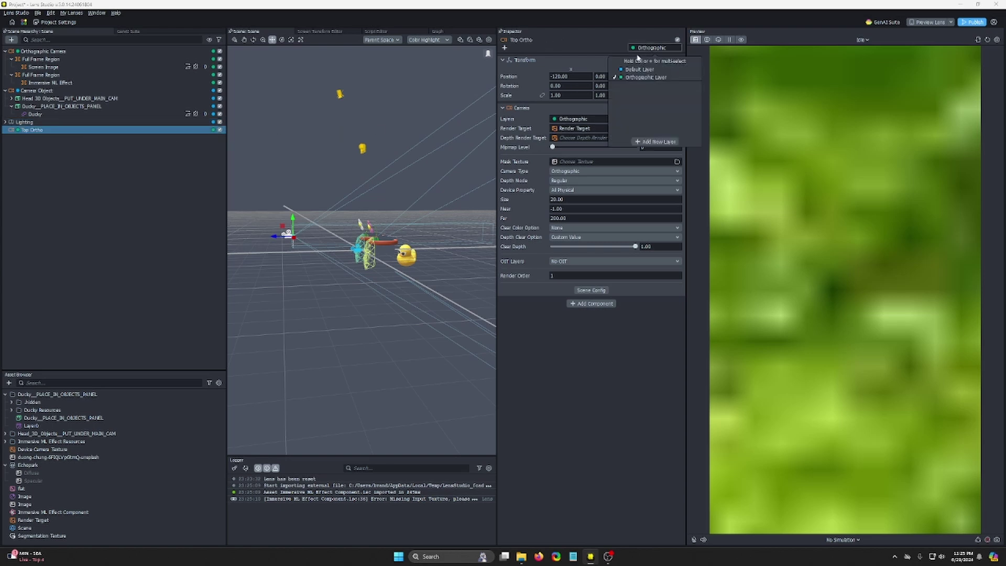
{"action": "left_click", "coordinate": [656, 142]}
{"action": "left_click", "coordinate": [663, 85]}
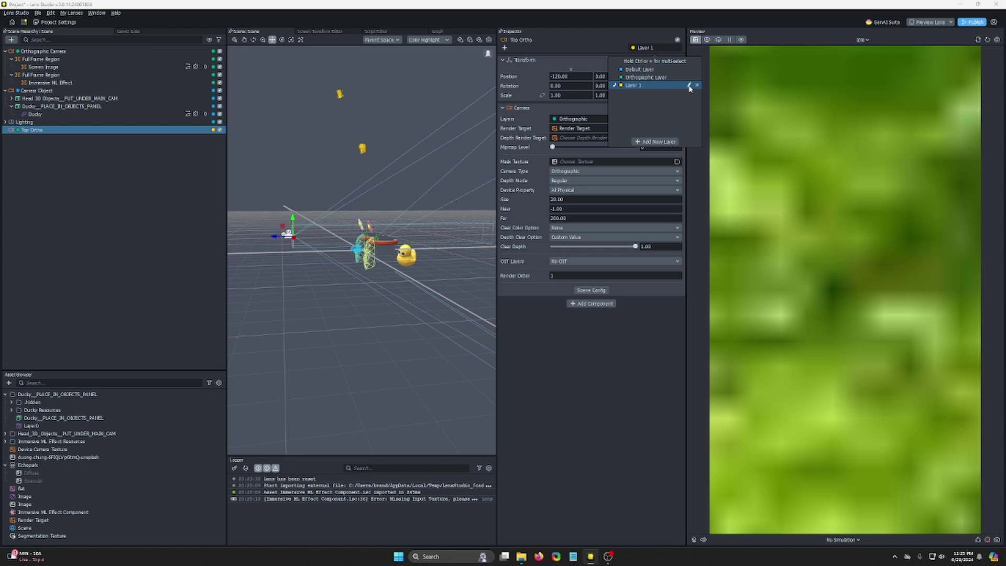
{"action": "left_click", "coordinate": [689, 85]}
{"action": "type", "text": "Top ortho"}
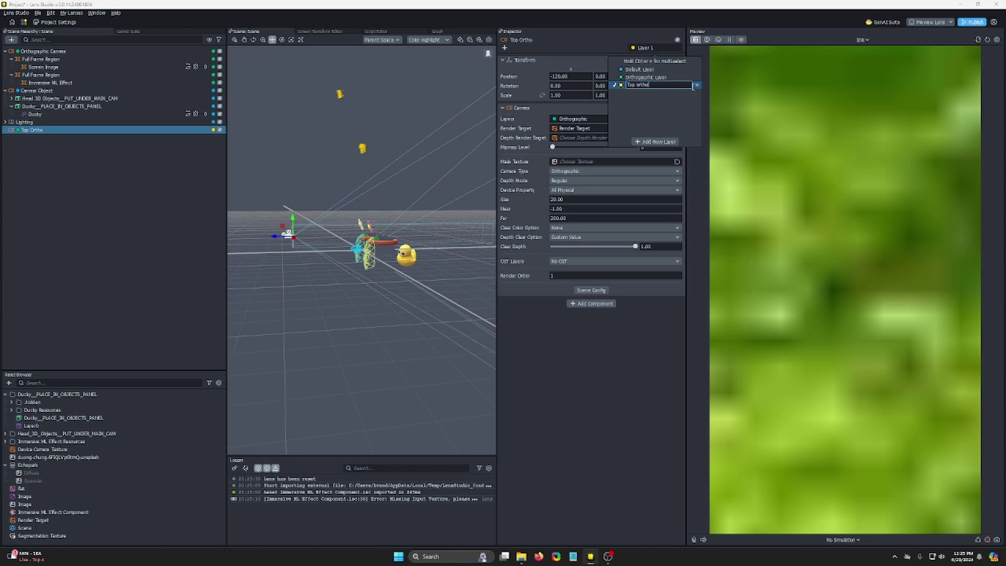
{"action": "key", "text": "Return"}
{"action": "left_click", "coordinate": [584, 124]}
{"action": "left_click", "coordinate": [583, 124]}
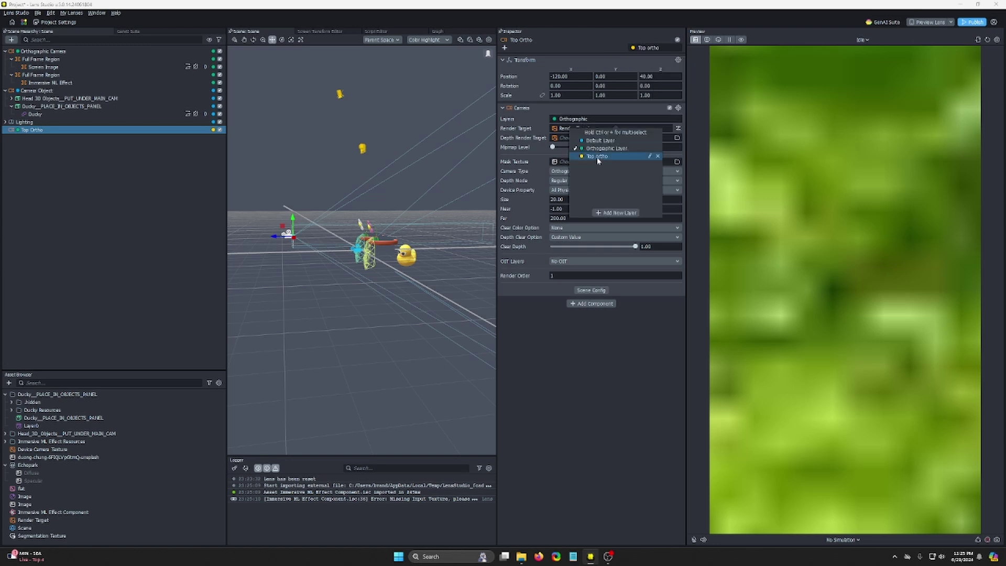
{"action": "left_click", "coordinate": [600, 157]}
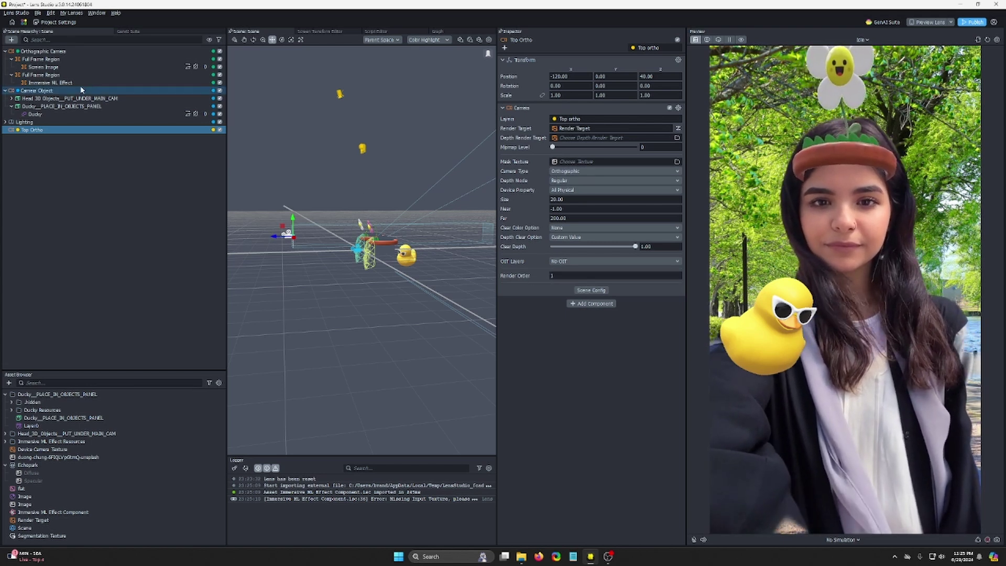
Compare Orthographic Camera with Top Ortho, then raise Top Ortho's render order to 2
{"action": "left_click", "coordinate": [42, 51]}
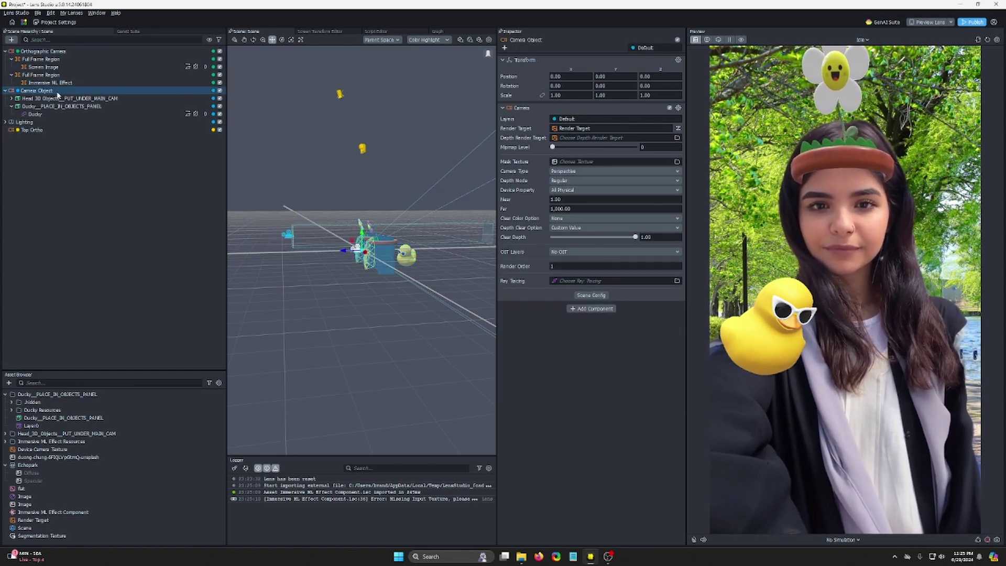
{"action": "left_click", "coordinate": [94, 52]}
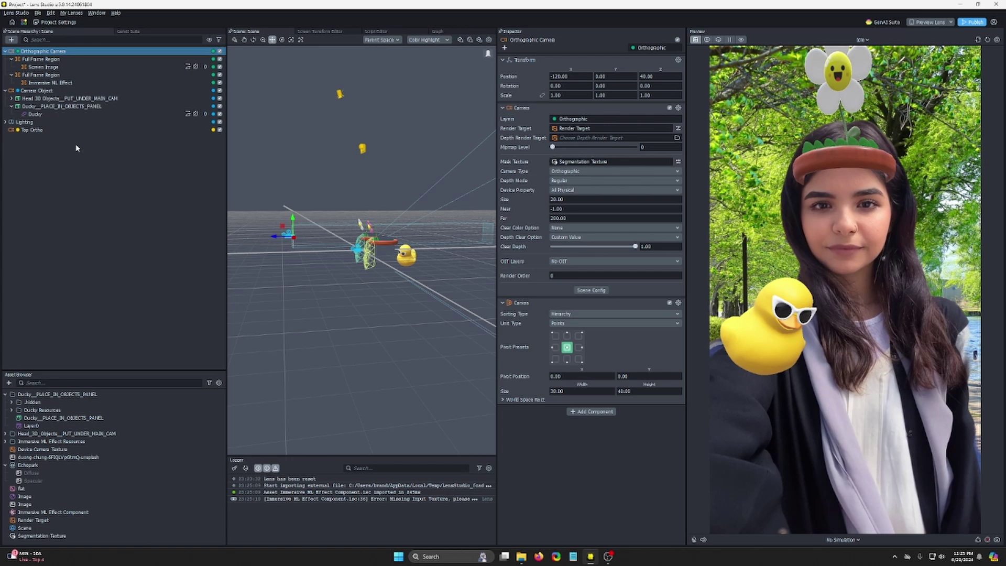
{"action": "left_click", "coordinate": [84, 131], "text": "ctrl"}
{"action": "left_click", "coordinate": [84, 131]}
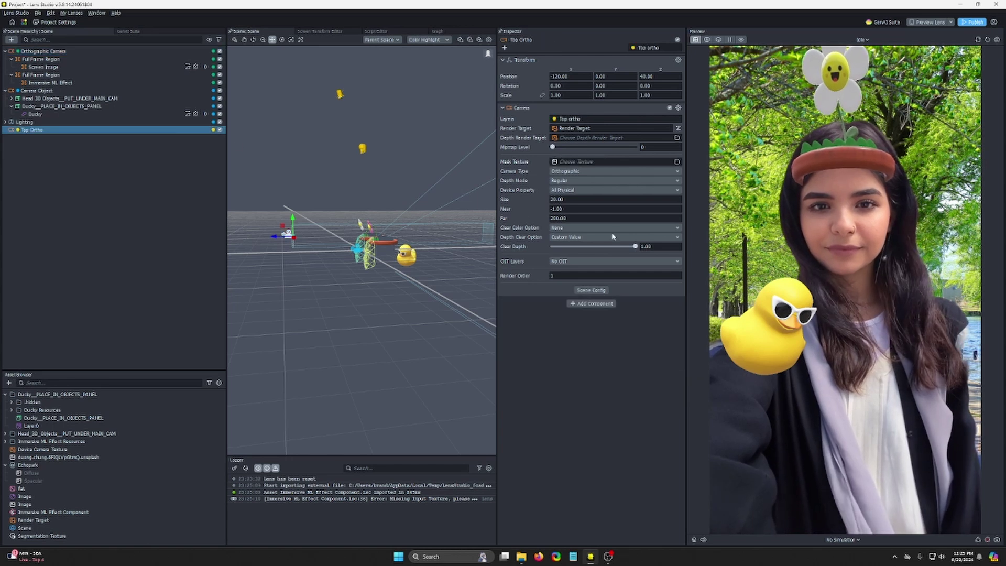
{"action": "left_click", "coordinate": [679, 273]}
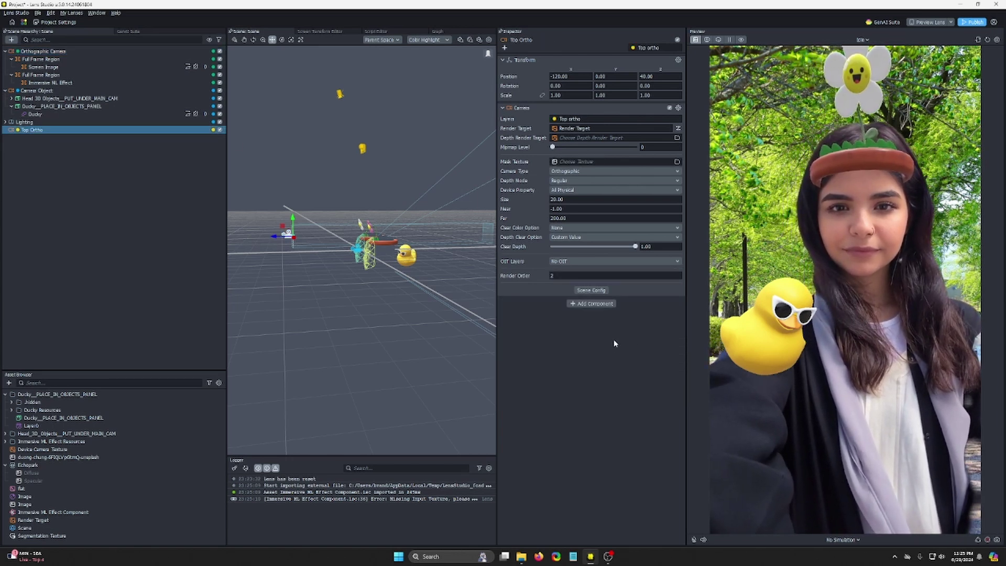
Move the second Full Frame Region, holding the Immersive ML Effect, under Top Ortho
{"action": "left_click", "coordinate": [63, 83]}
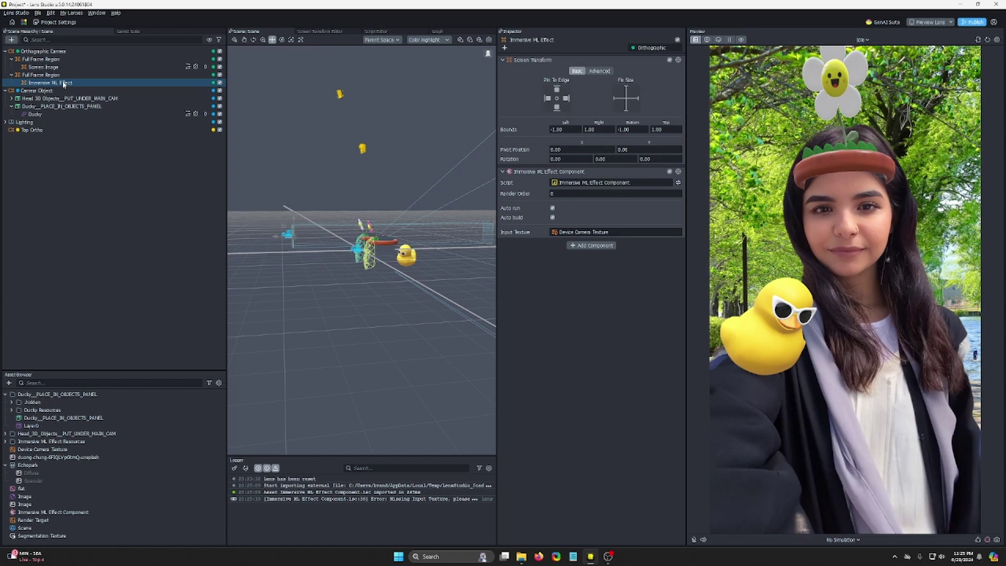
{"action": "left_click", "coordinate": [66, 53], "text": "ctrl"}
{"action": "left_click", "coordinate": [68, 74]}
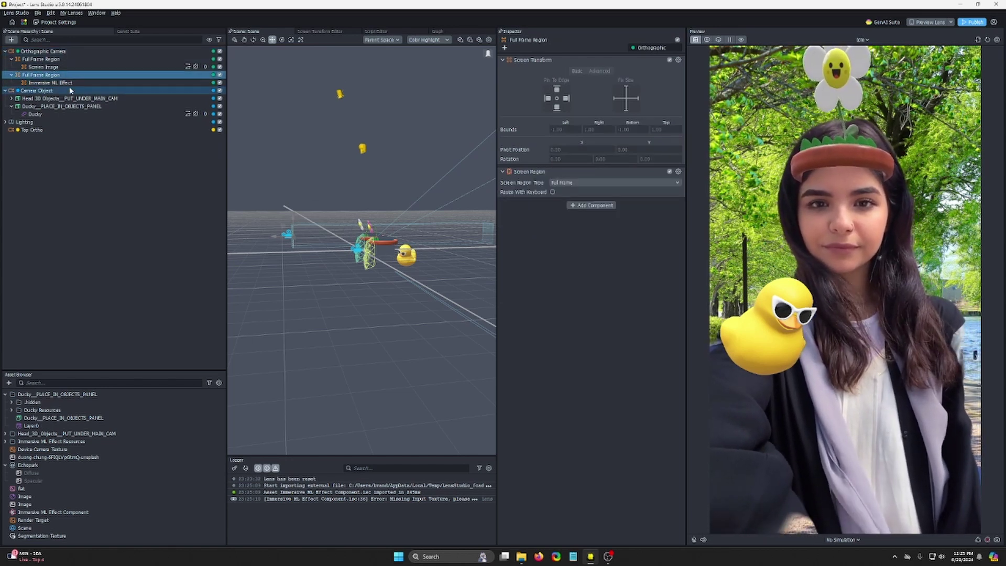
{"action": "left_click", "coordinate": [68, 82]}
{"action": "left_click", "coordinate": [68, 75]}
{"action": "left_click_drag", "start_coordinate": [68, 75], "coordinate": [106, 131]}
Put the Immersive ML Effect on the Top ortho layer and toggle Top Ortho off and on to compare
{"action": "left_click", "coordinate": [42, 130]}
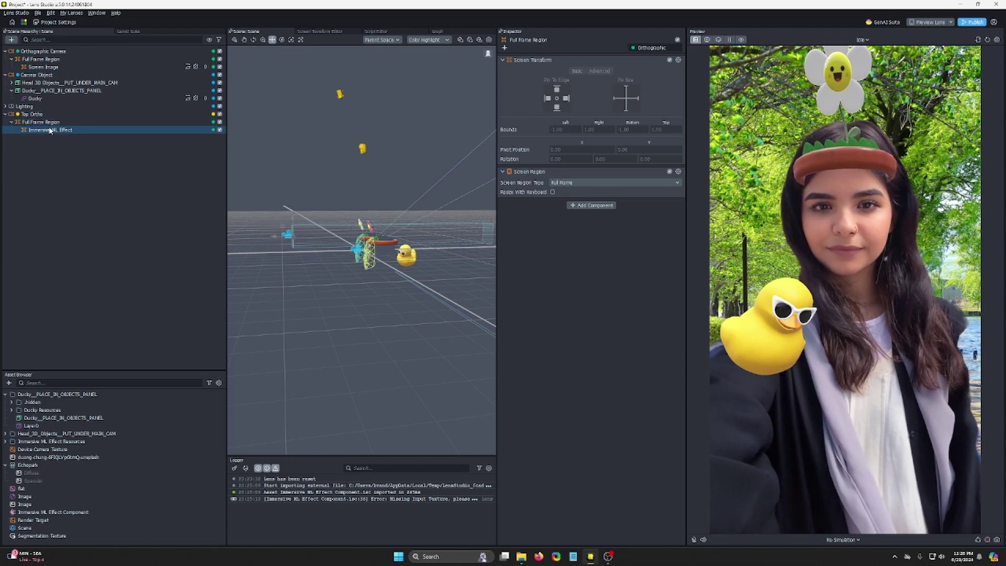
{"action": "left_click", "coordinate": [649, 49]}
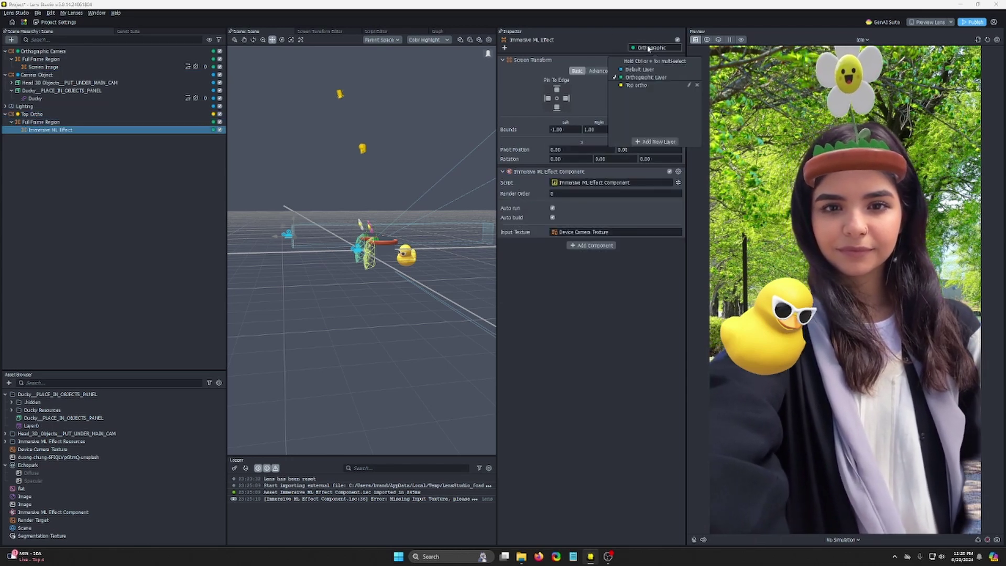
{"action": "left_click", "coordinate": [637, 85]}
{"action": "left_click", "coordinate": [72, 222]}
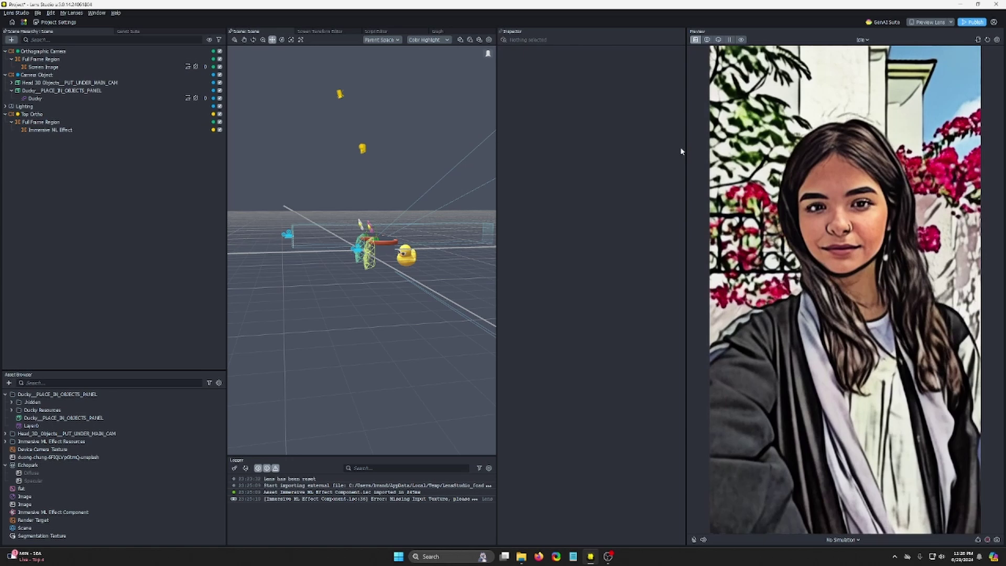
{"action": "left_click", "coordinate": [221, 115]}
{"action": "left_click", "coordinate": [221, 114]}
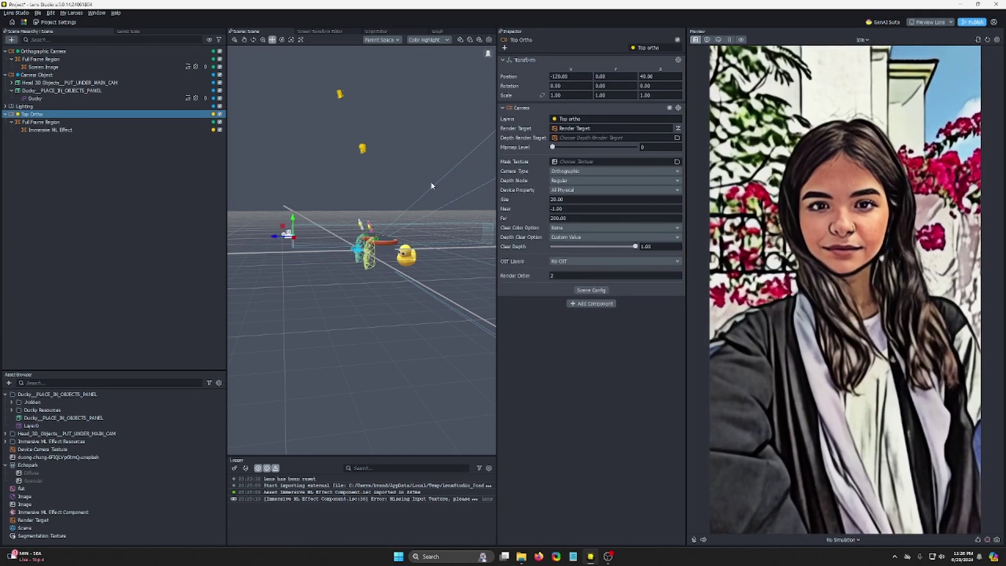
{"action": "left_click", "coordinate": [129, 129]}
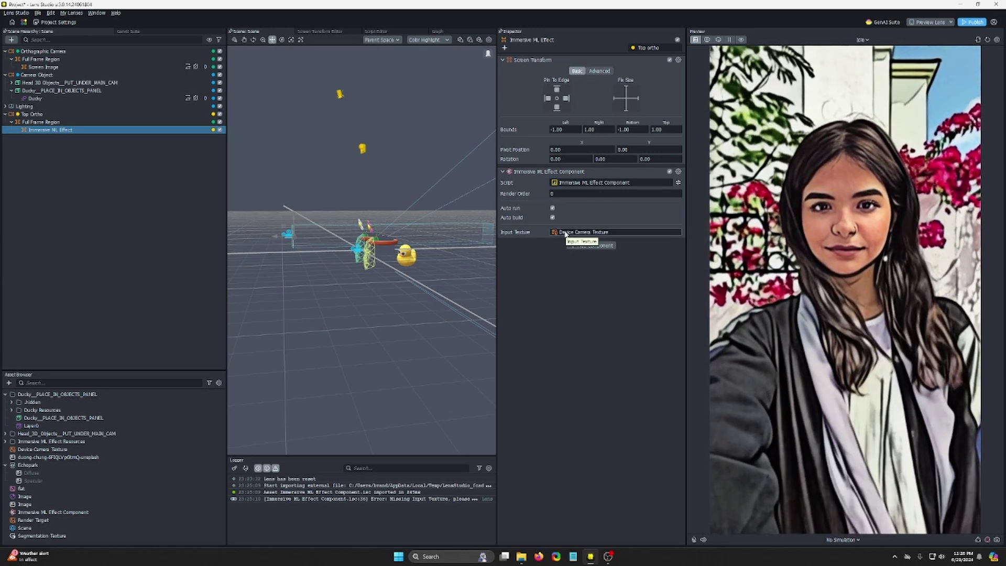
Assign a new render target texture to the Orthographic Camera's Render Target
{"action": "left_click", "coordinate": [52, 217]}
{"action": "left_click", "coordinate": [43, 51]}
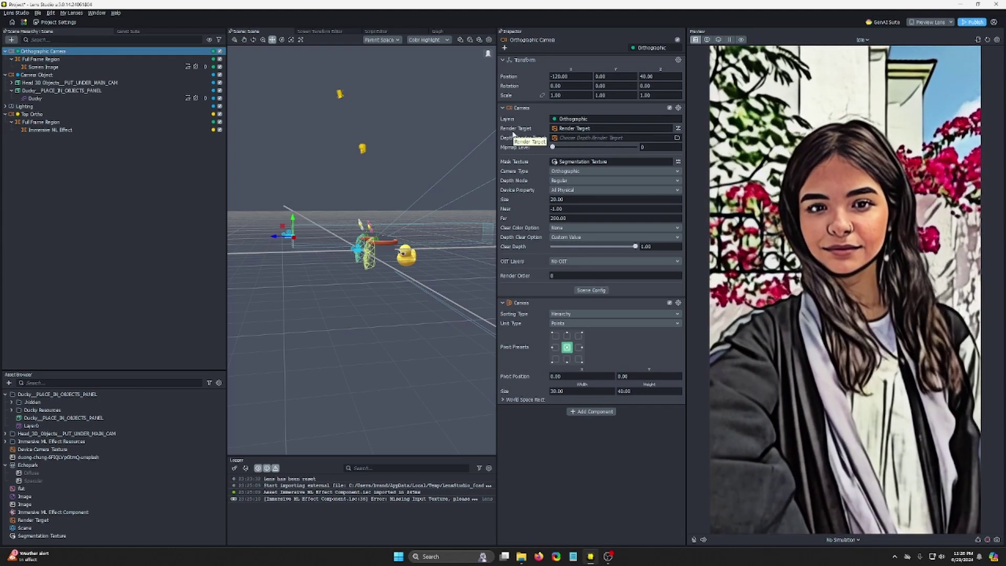
{"action": "left_click", "coordinate": [587, 129]}
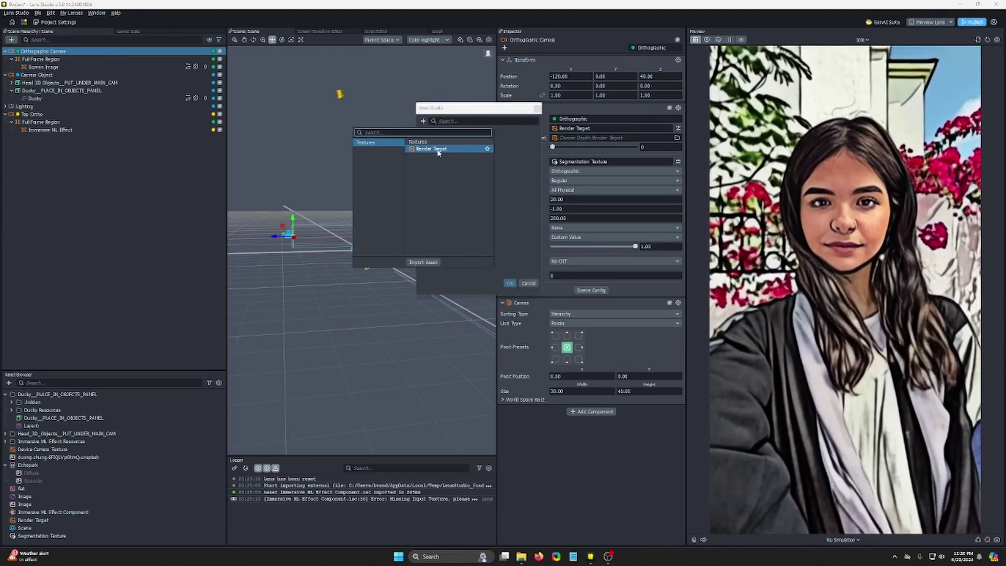
{"action": "left_click", "coordinate": [435, 149]}
{"action": "left_click", "coordinate": [509, 283]}
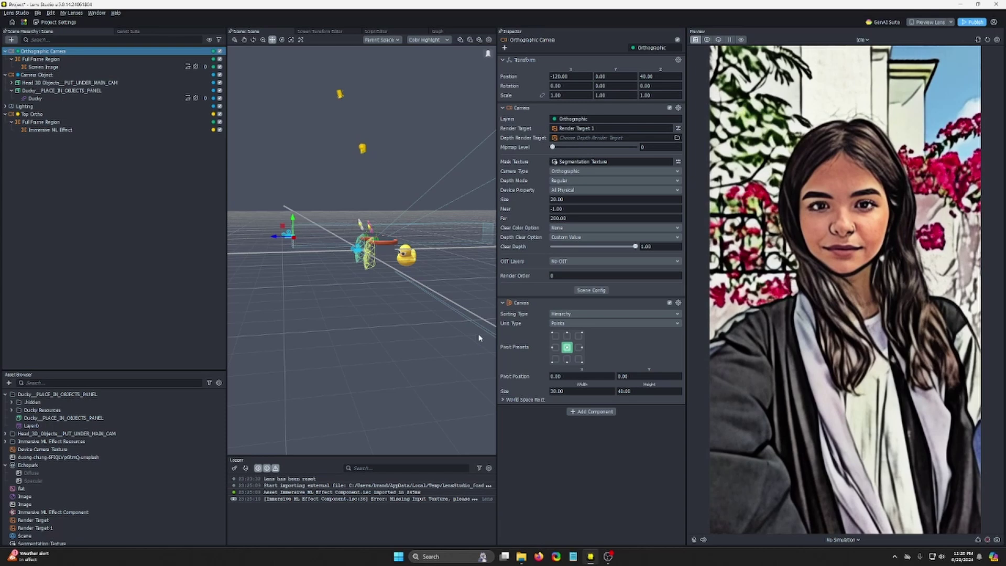
Set the Camera Object's Render Target to Render Target 1 as well
{"action": "left_click", "coordinate": [207, 75]}
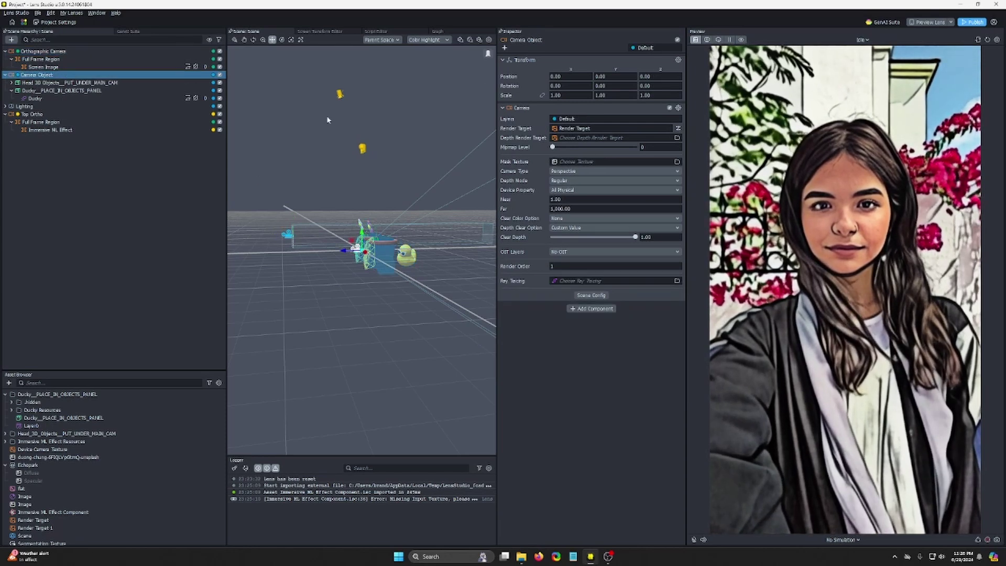
{"action": "left_click", "coordinate": [587, 129]}
{"action": "left_click", "coordinate": [449, 139]}
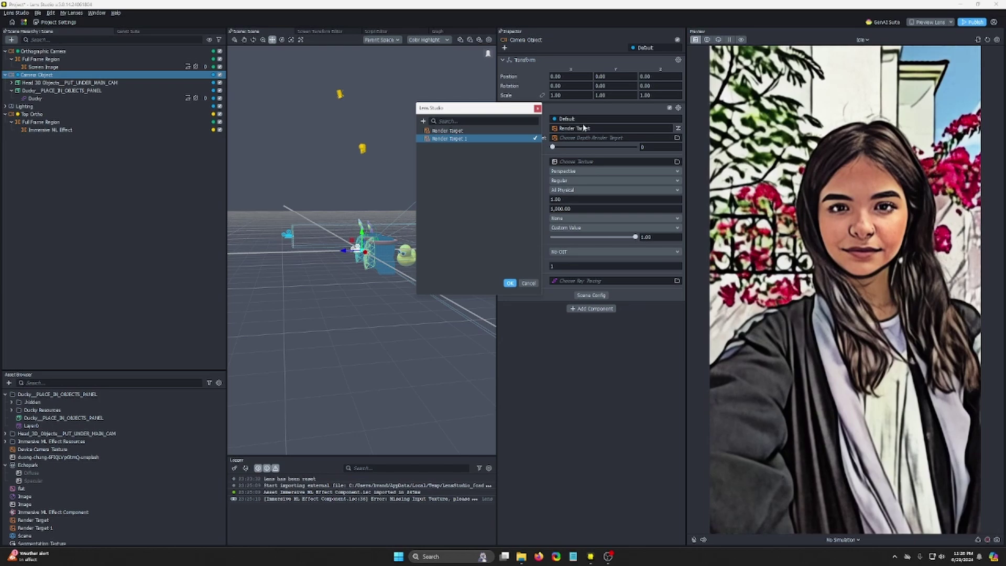
{"action": "left_click", "coordinate": [509, 283]}
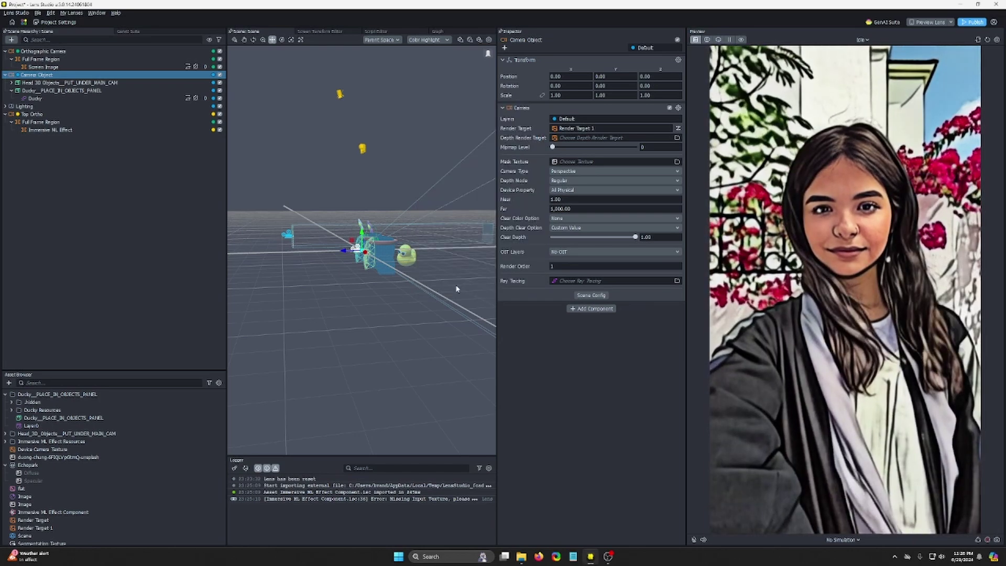
Set the Immersive ML Effect's Input Texture to Render Target 1
{"action": "left_click", "coordinate": [63, 129]}
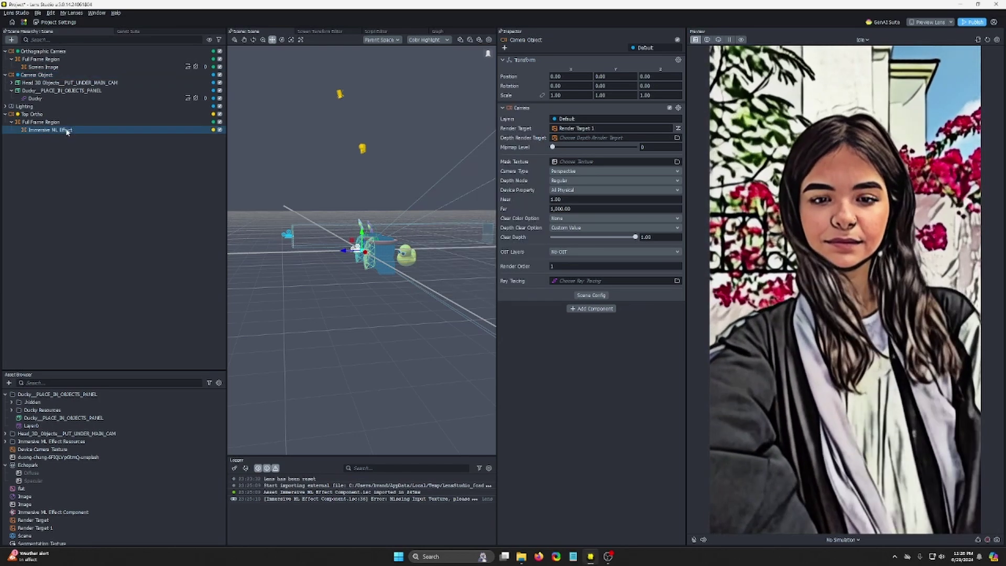
{"action": "left_click", "coordinate": [563, 234]}
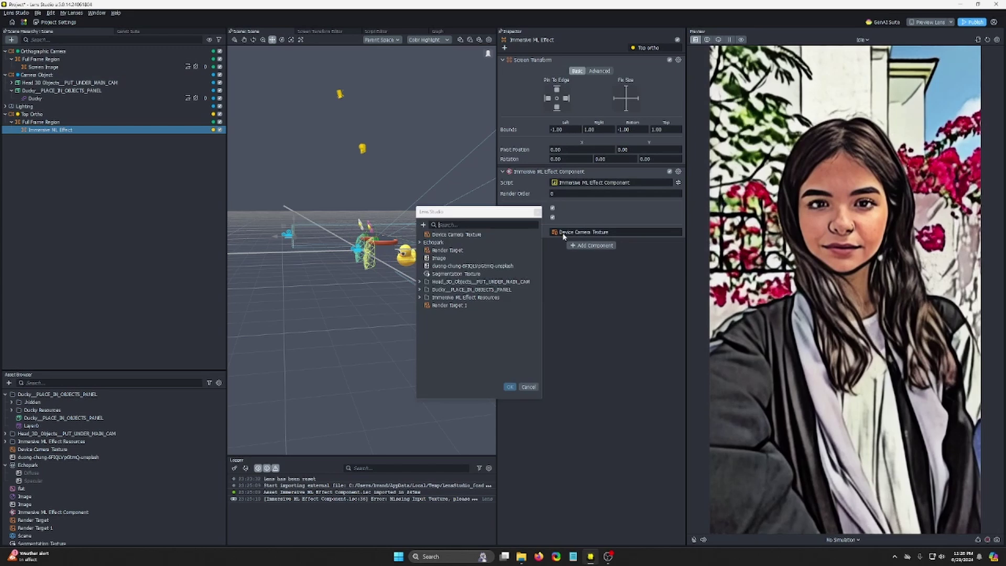
{"action": "left_click", "coordinate": [456, 305]}
{"action": "left_click", "coordinate": [509, 387]}
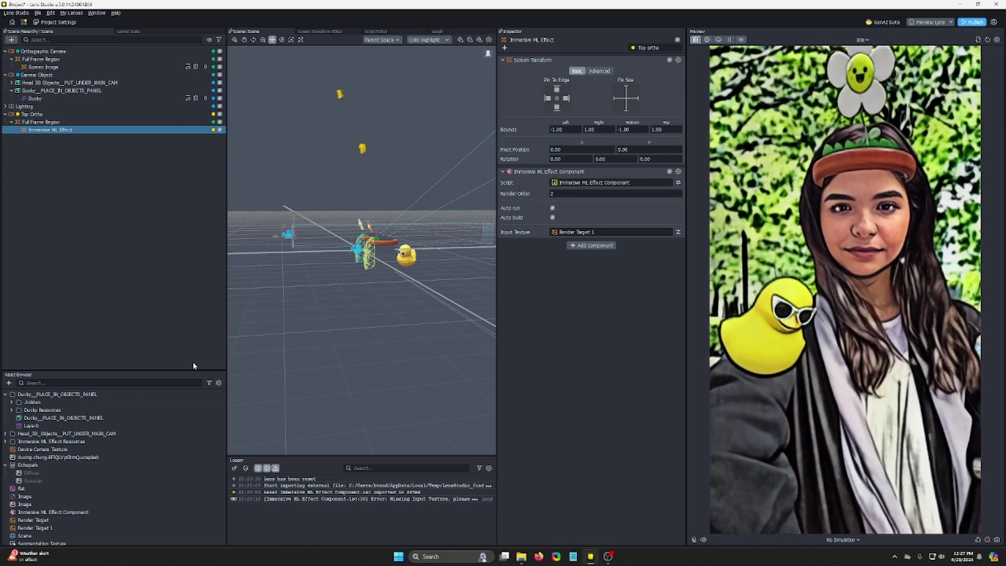
Review settings of Top Ortho, Orthographic Camera, Camera Object, Full Frame Region and the Immersive ML Effect
{"action": "left_click", "coordinate": [78, 107]}
{"action": "left_click", "coordinate": [90, 115]}
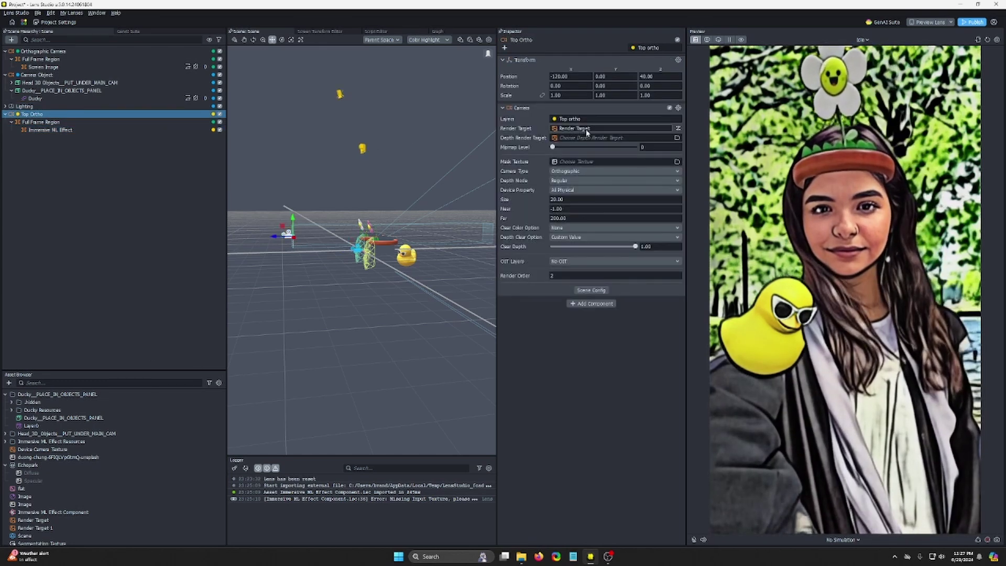
{"action": "left_click", "coordinate": [47, 224]}
{"action": "left_click", "coordinate": [76, 53]}
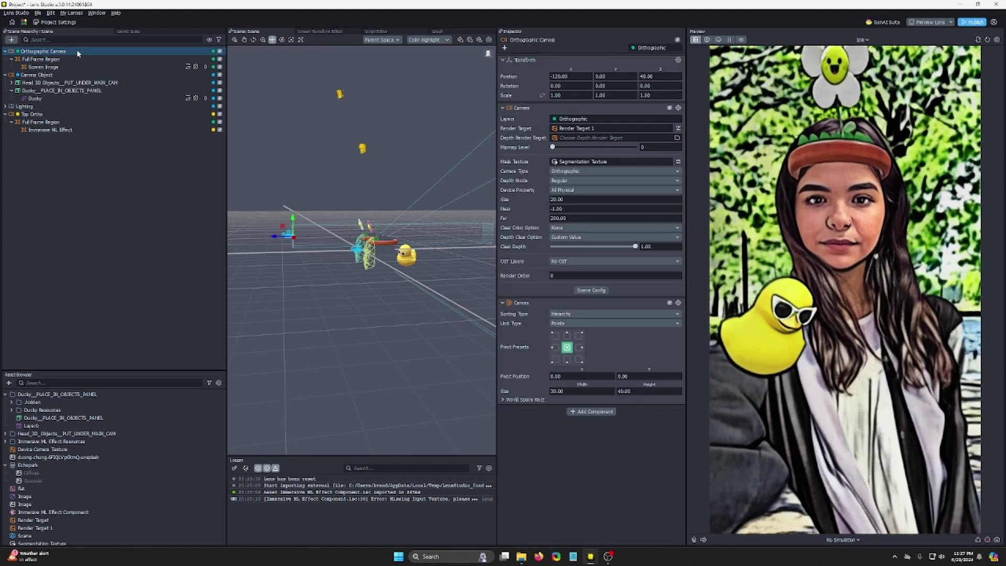
{"action": "left_click", "coordinate": [68, 75]}
{"action": "left_click", "coordinate": [82, 131]}
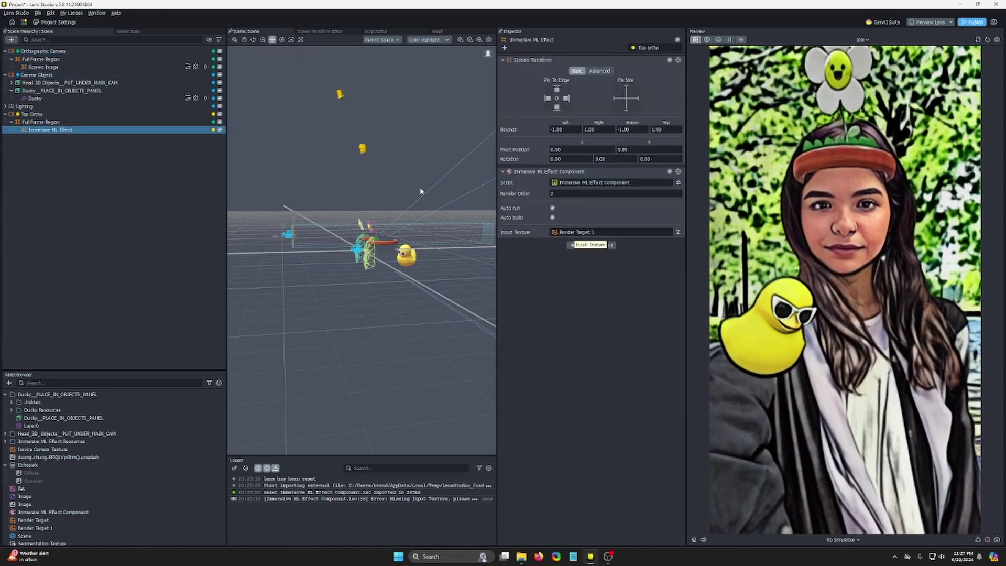
{"action": "left_click", "coordinate": [91, 115]}
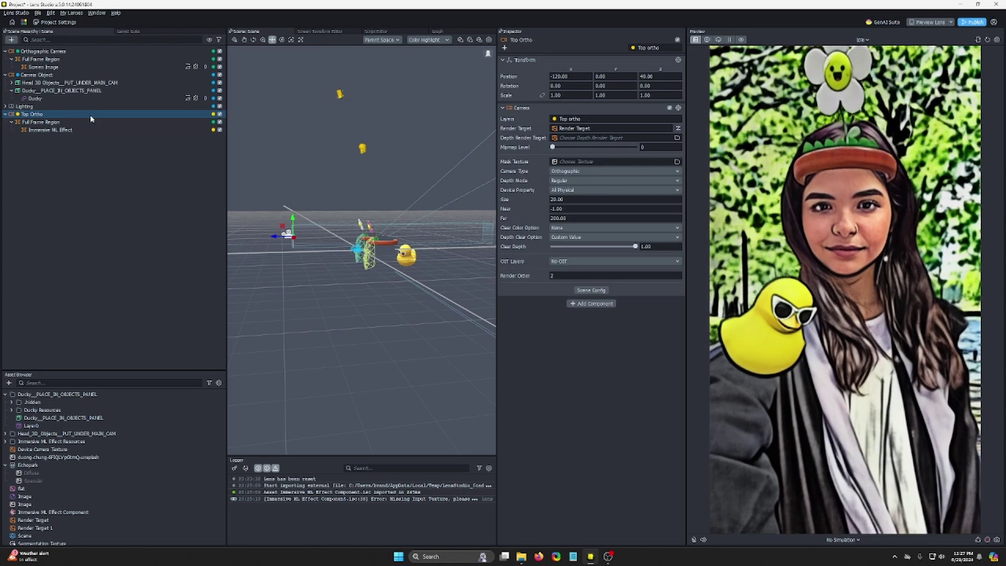
{"action": "left_click", "coordinate": [96, 130]}
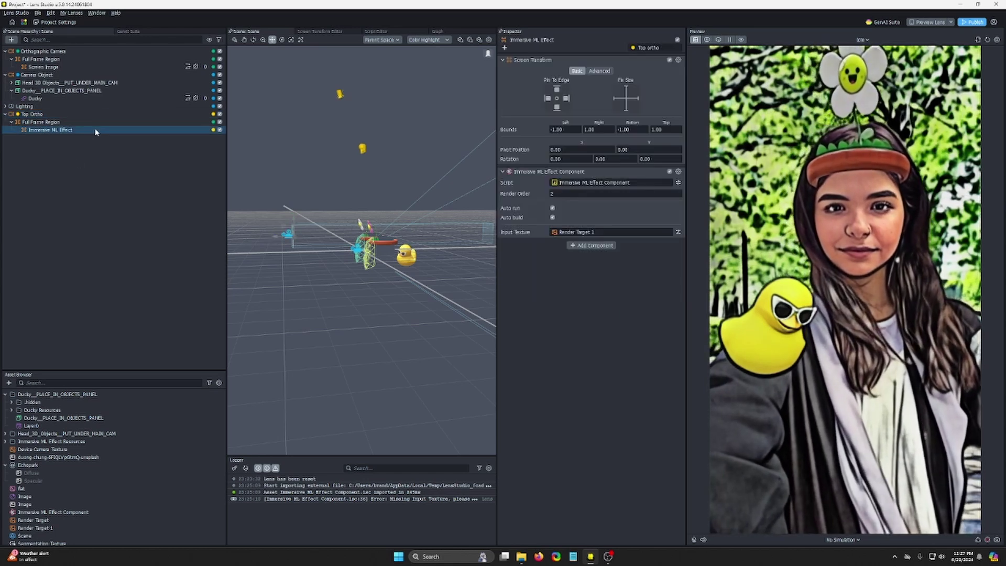
{"action": "left_click", "coordinate": [95, 114]}
{"action": "left_click", "coordinate": [78, 130]}
{"action": "left_click", "coordinate": [97, 122]}
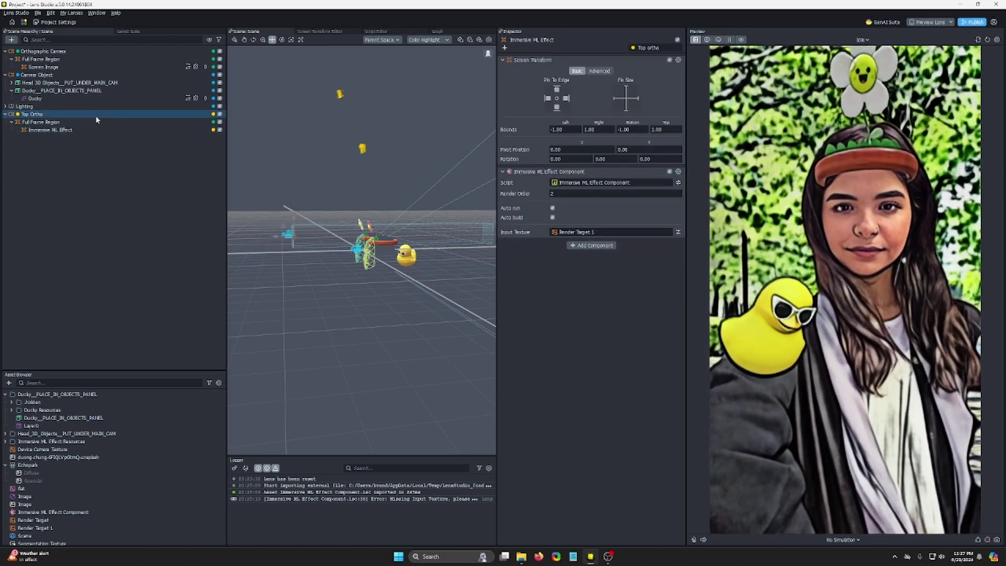
{"action": "left_click", "coordinate": [97, 130]}
Add a Screen Image under Full Frame Region and put it on the Top ortho layer
{"action": "left_click", "coordinate": [97, 122]}
{"action": "left_click", "coordinate": [11, 40]}
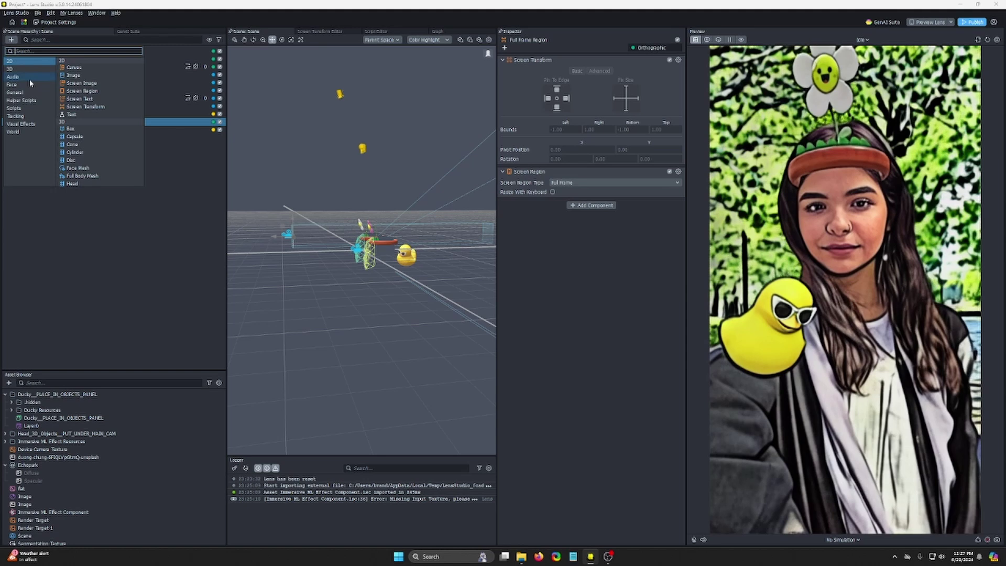
{"action": "left_click", "coordinate": [81, 83]}
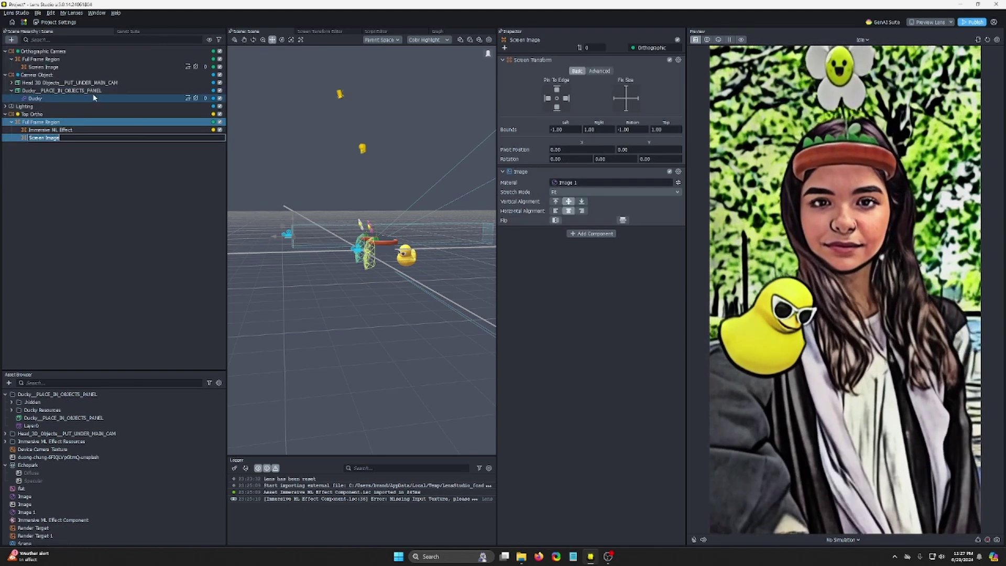
{"action": "left_click", "coordinate": [97, 130]}
{"action": "left_click", "coordinate": [95, 138]}
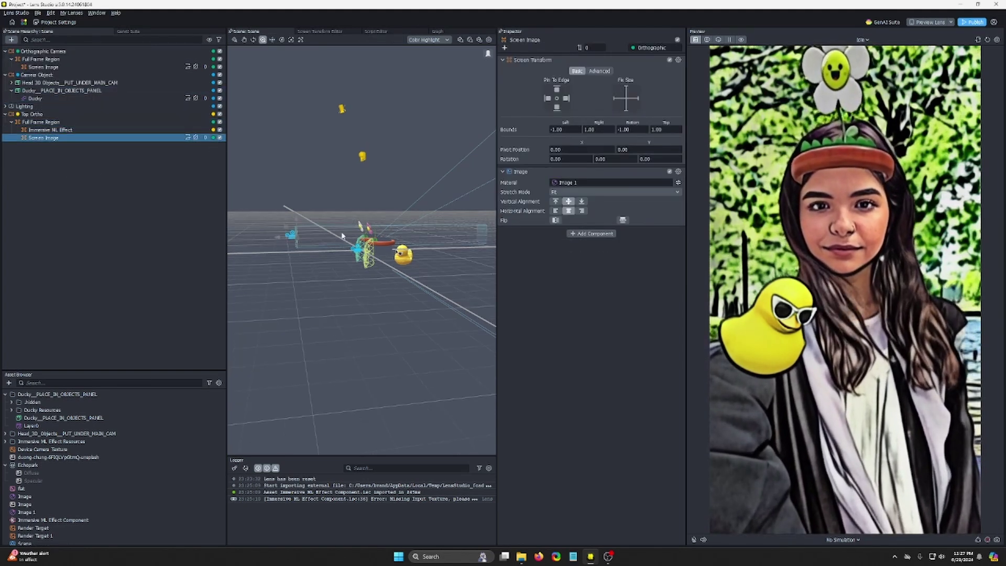
{"action": "left_click", "coordinate": [649, 49]}
{"action": "left_click", "coordinate": [655, 88]}
{"action": "left_click", "coordinate": [601, 312]}
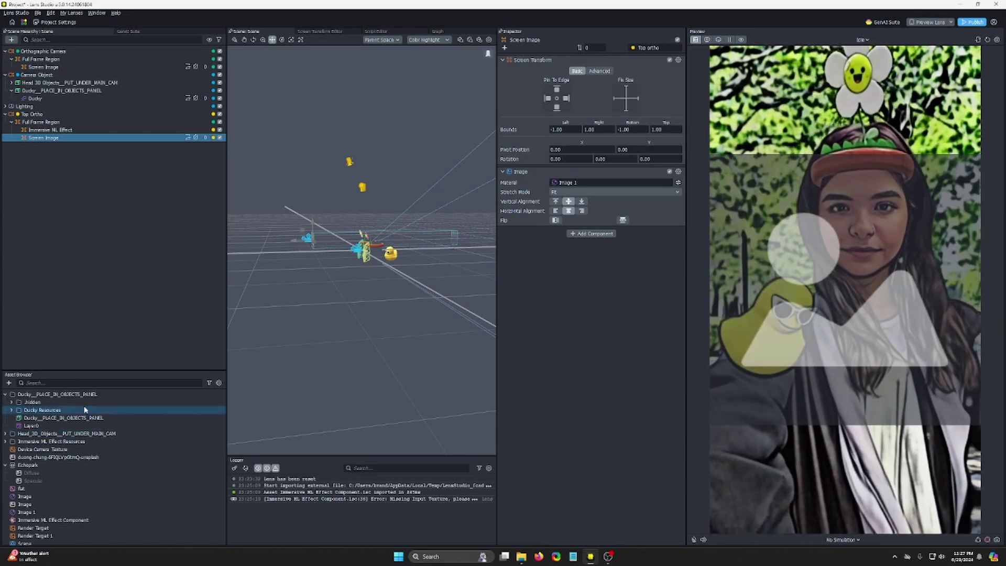
Set the Unsplash park photo as the Screen Image texture, then disable the Screen Image
{"action": "left_click_drag", "start_coordinate": [52, 457], "coordinate": [104, 457]}
{"action": "left_click", "coordinate": [98, 137]}
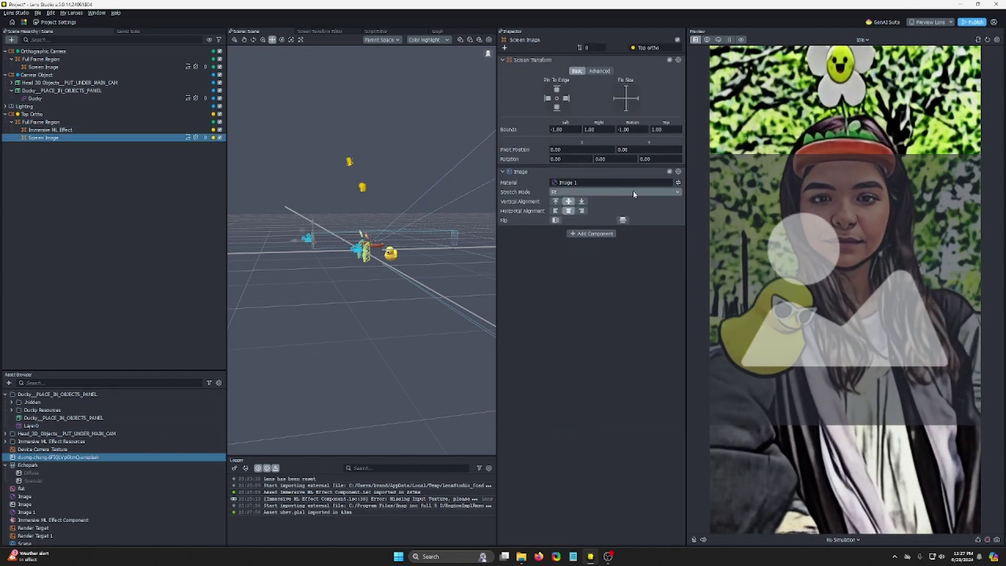
{"action": "left_click_drag", "start_coordinate": [57, 459], "coordinate": [587, 205]}
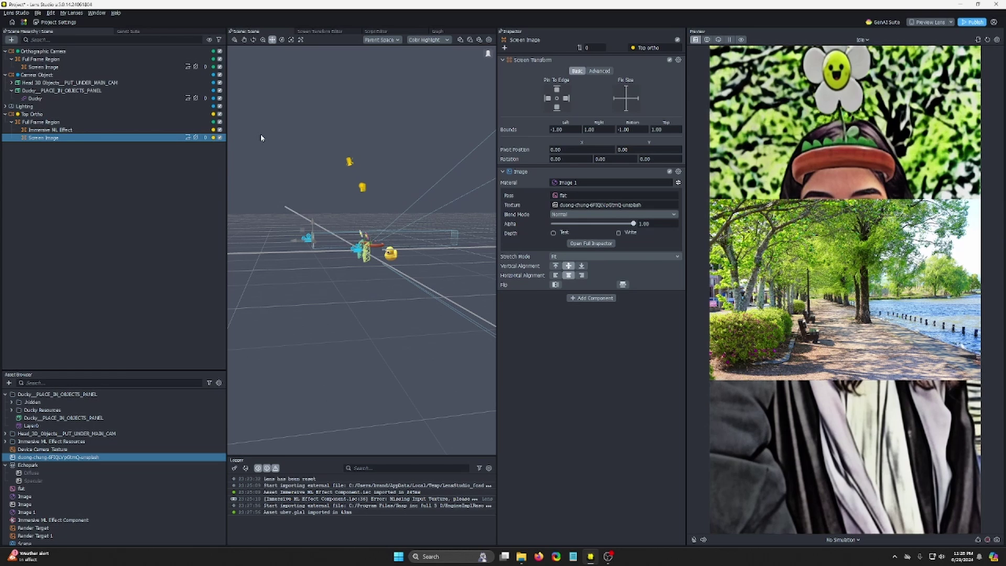
{"action": "left_click", "coordinate": [220, 138]}
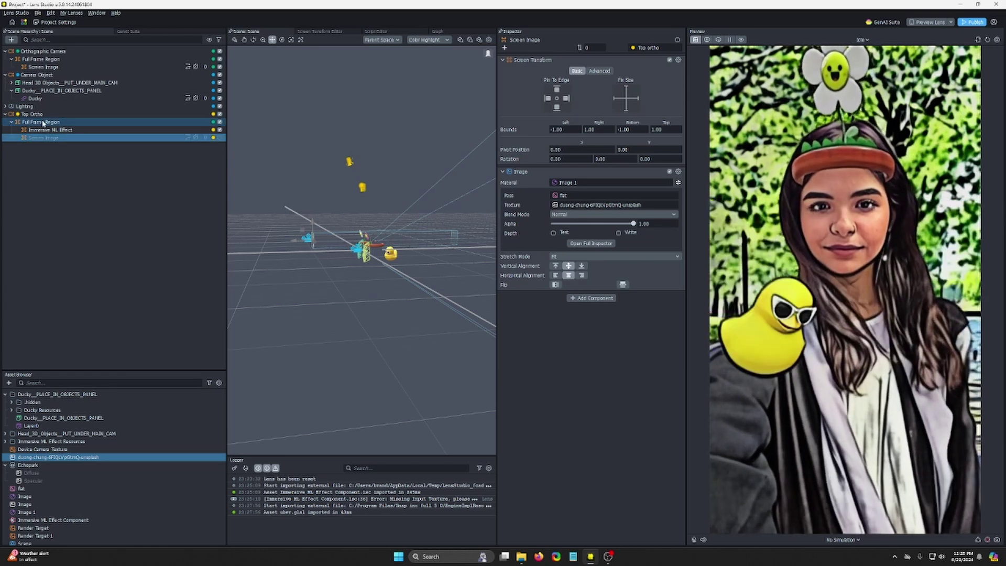
{"action": "left_click", "coordinate": [131, 113]}
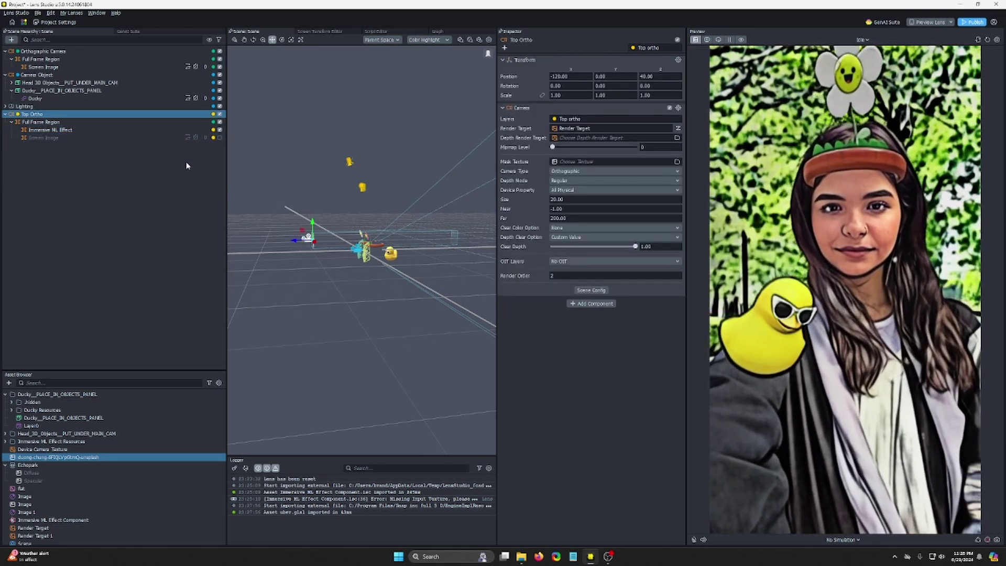
{"action": "left_click", "coordinate": [220, 138]}
{"action": "left_click", "coordinate": [220, 137]}
{"action": "left_click", "coordinate": [90, 164]}
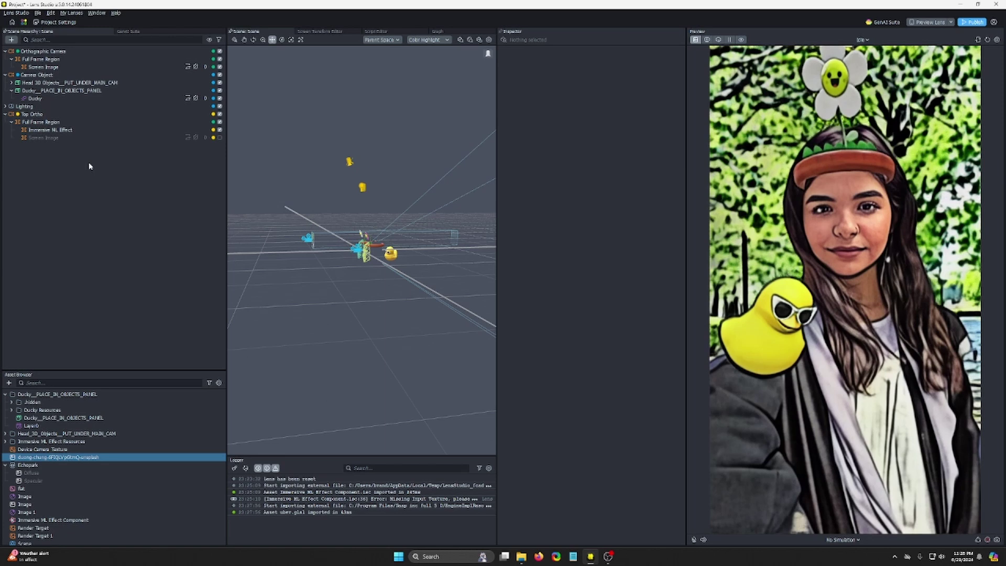